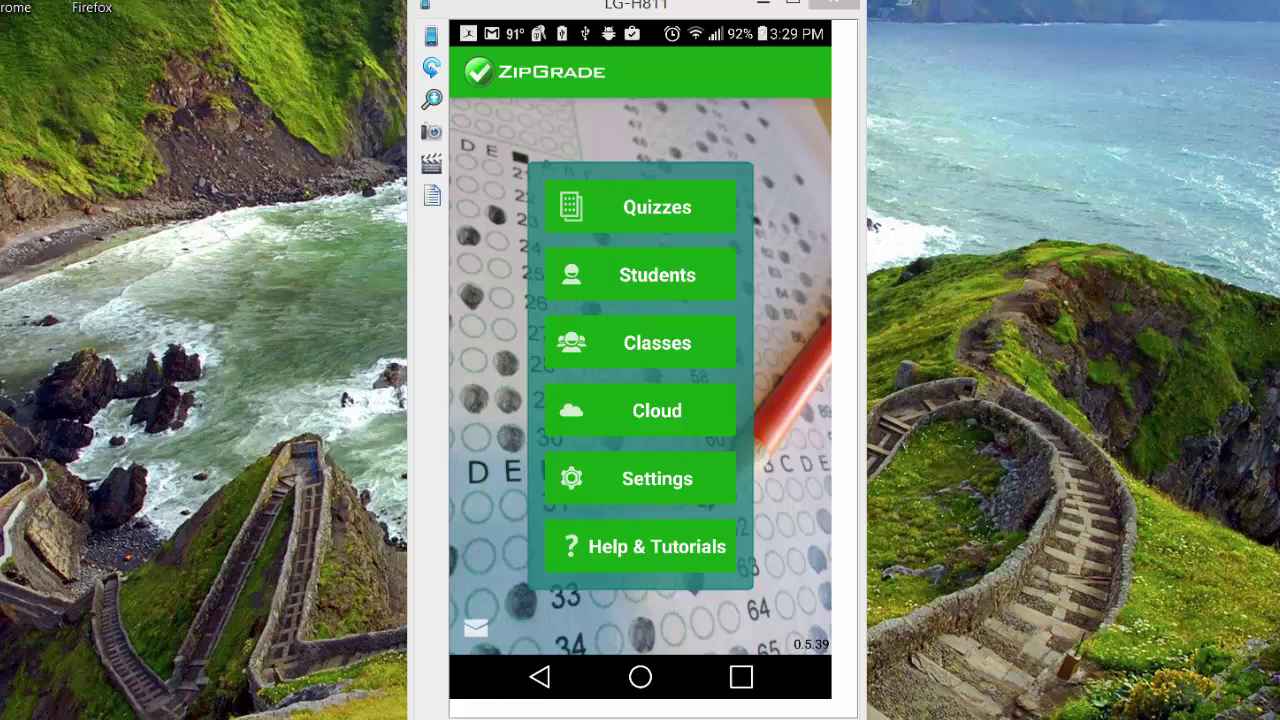
# Switch to the ZipGrade website in Chrome and look over its home, classes and students pages.
pyautogui.moveTo(113, 719)
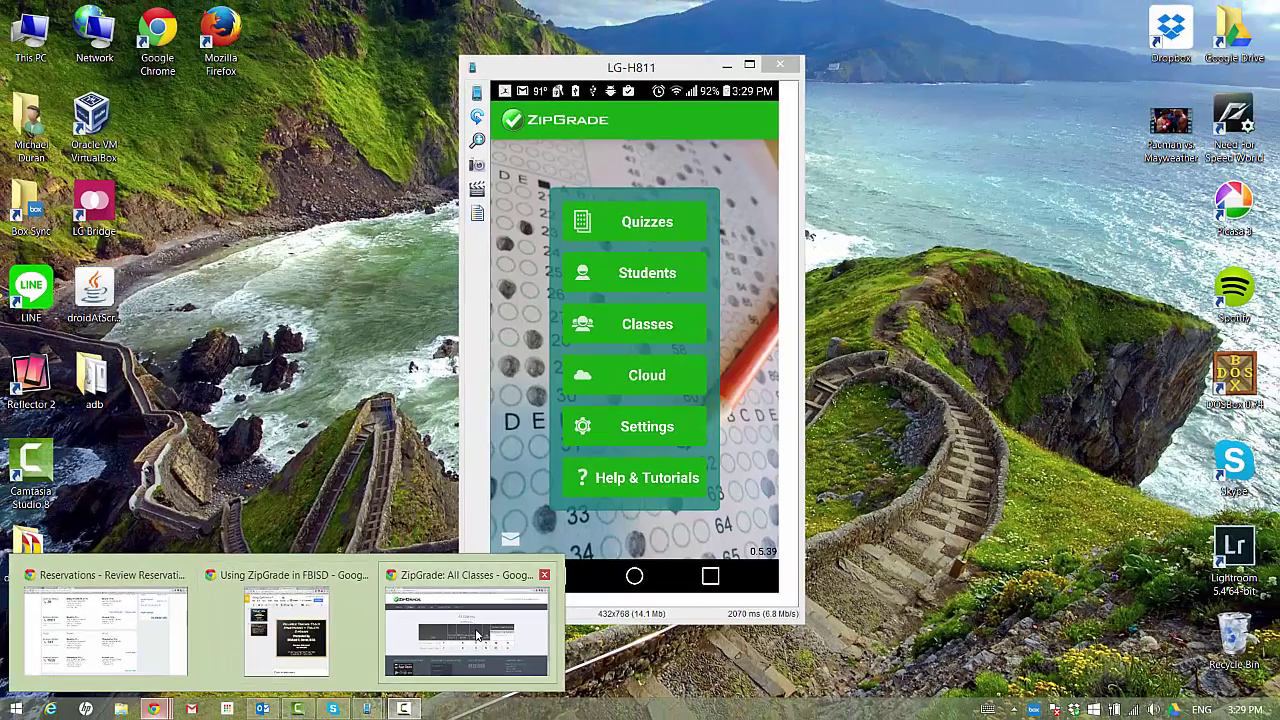
pyautogui.click(460, 645)
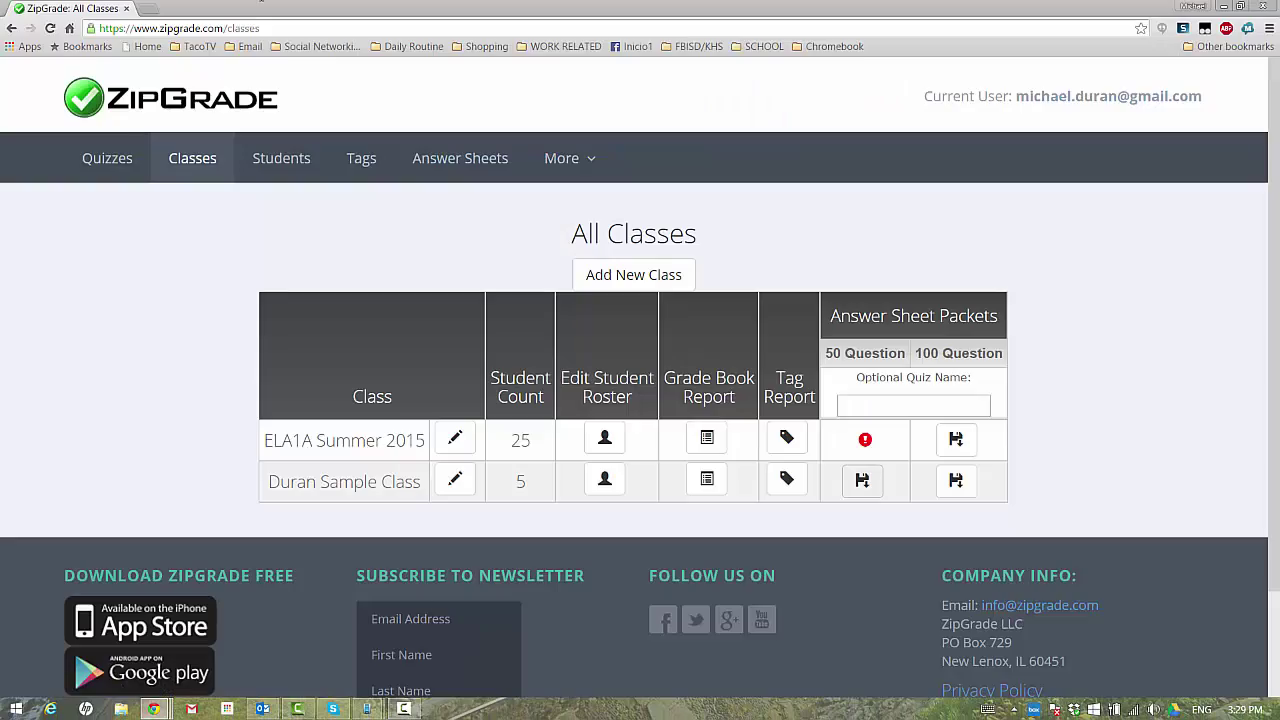
pyautogui.click(118, 100)
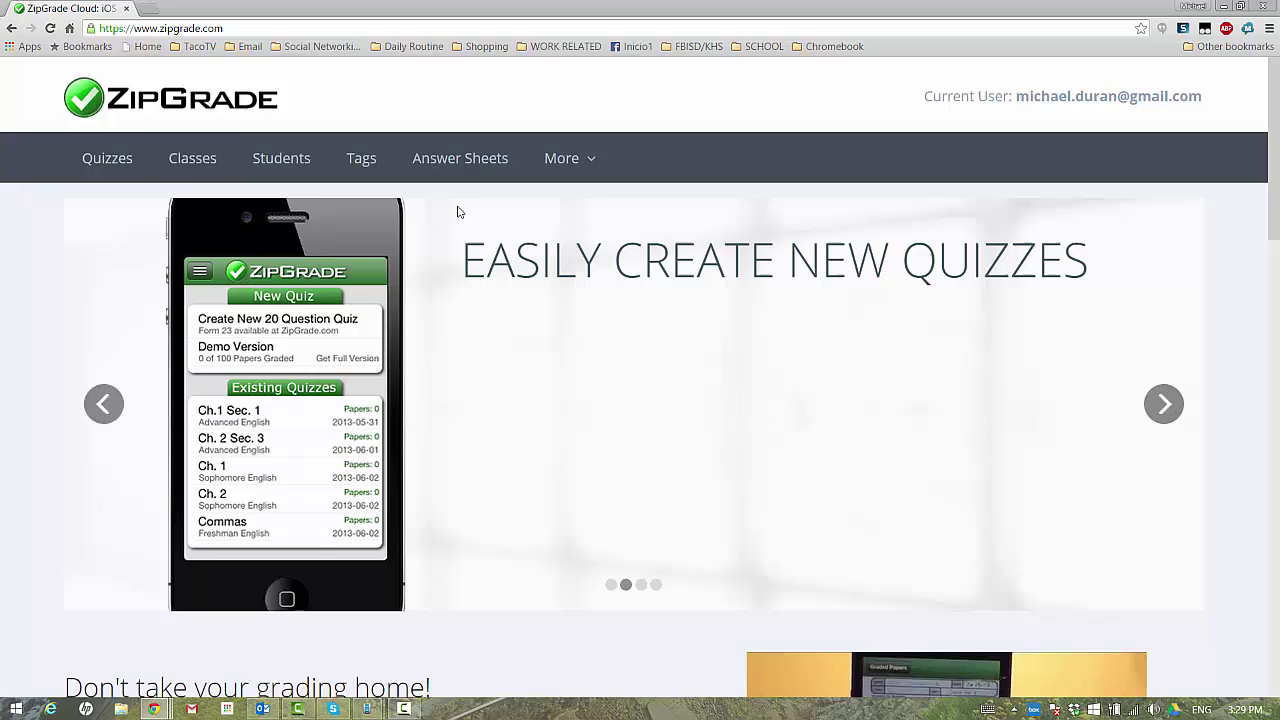
pyautogui.click(187, 170)
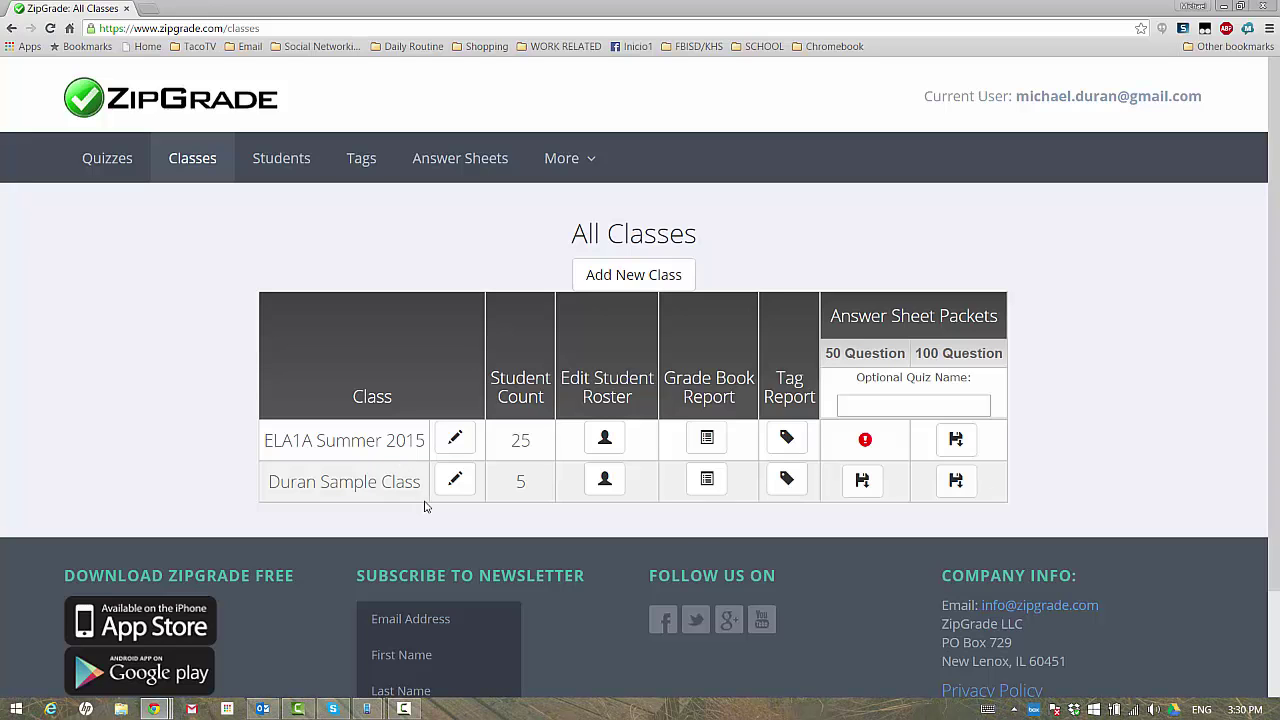
pyautogui.click(281, 165)
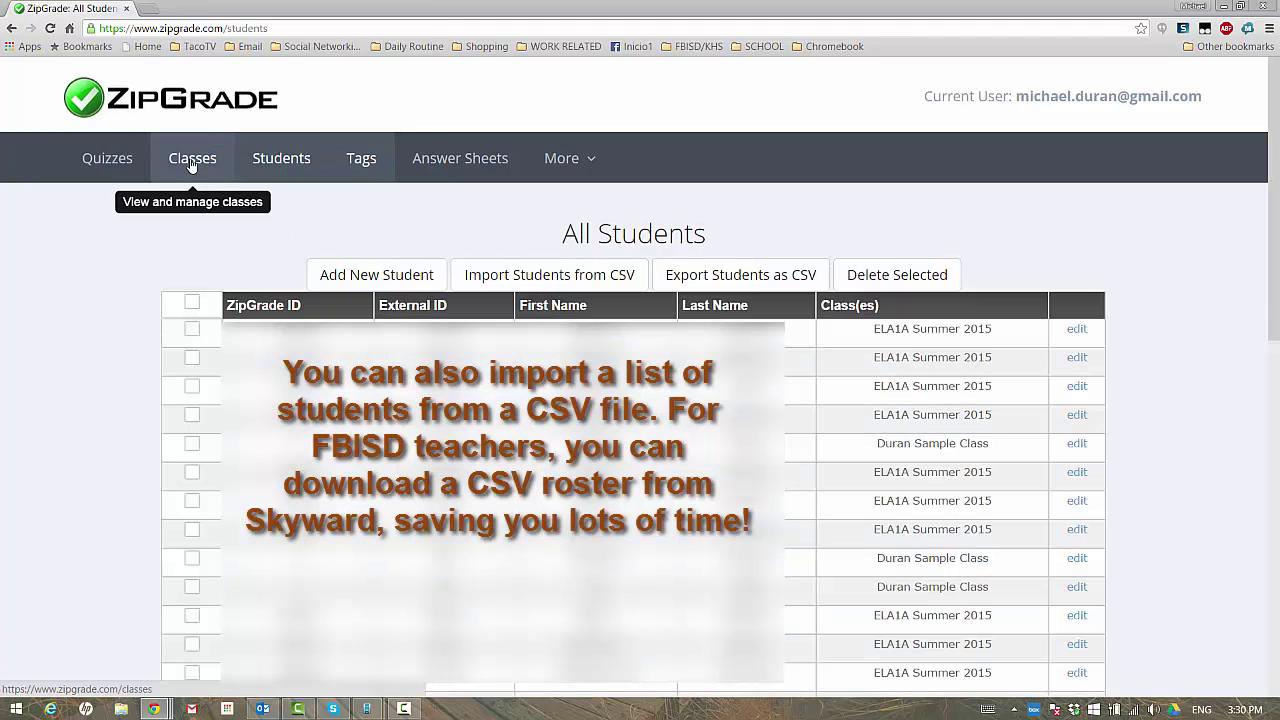
# From the classes list, download the 50-question answer sheet packet for the sample class and look through its pages.
pyautogui.click(191, 165)
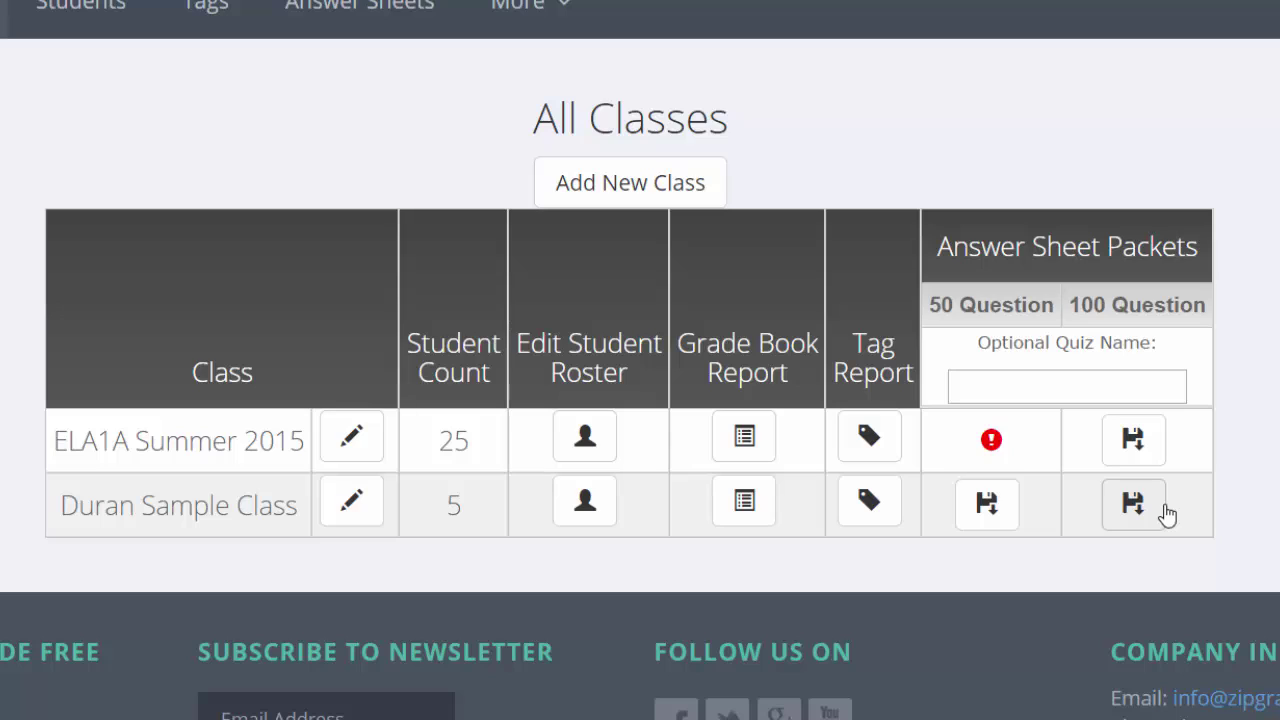
pyautogui.click(987, 503)
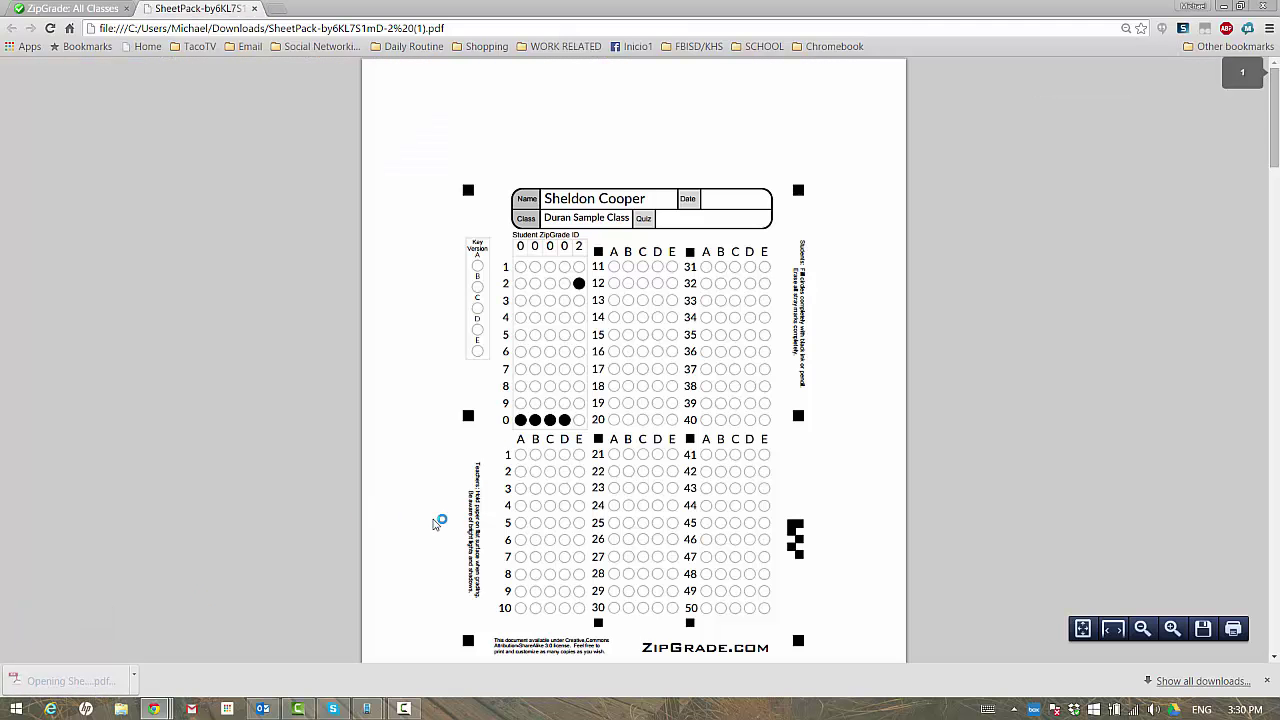
pyautogui.scroll(-9, 437, 520)
pyautogui.scroll(-15, 436, 500)
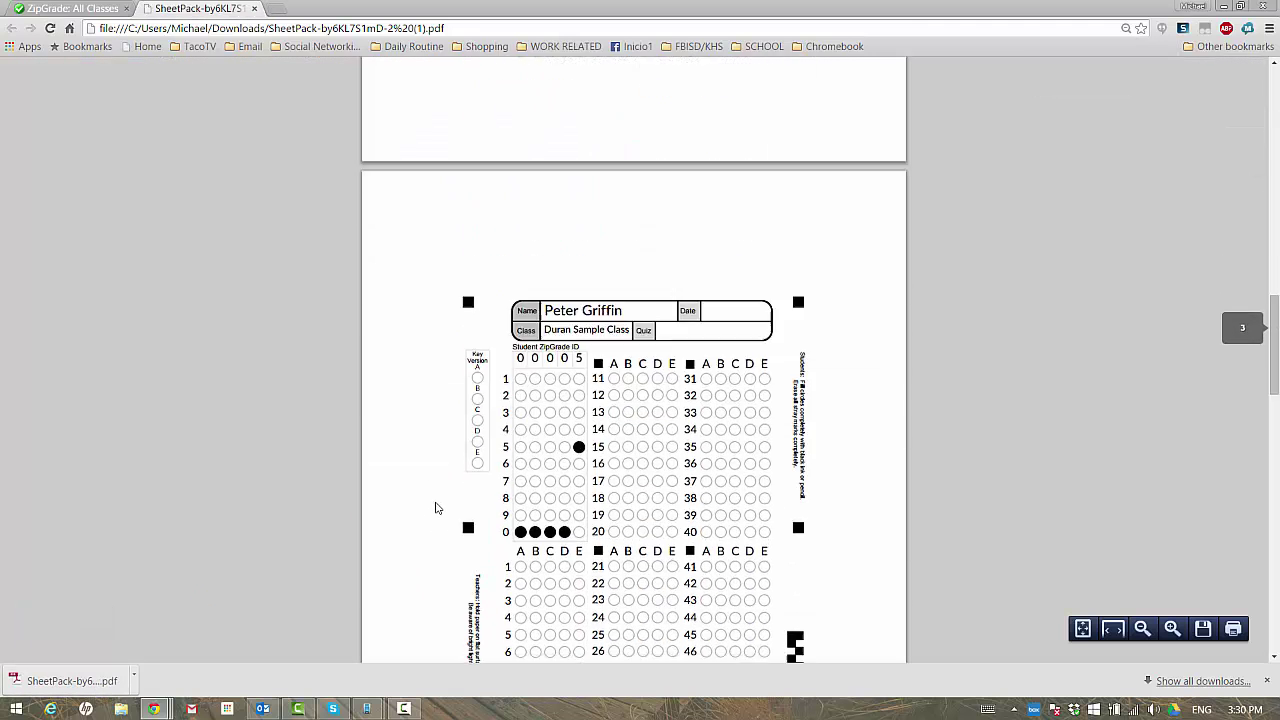
pyautogui.scroll(-8, 437, 486)
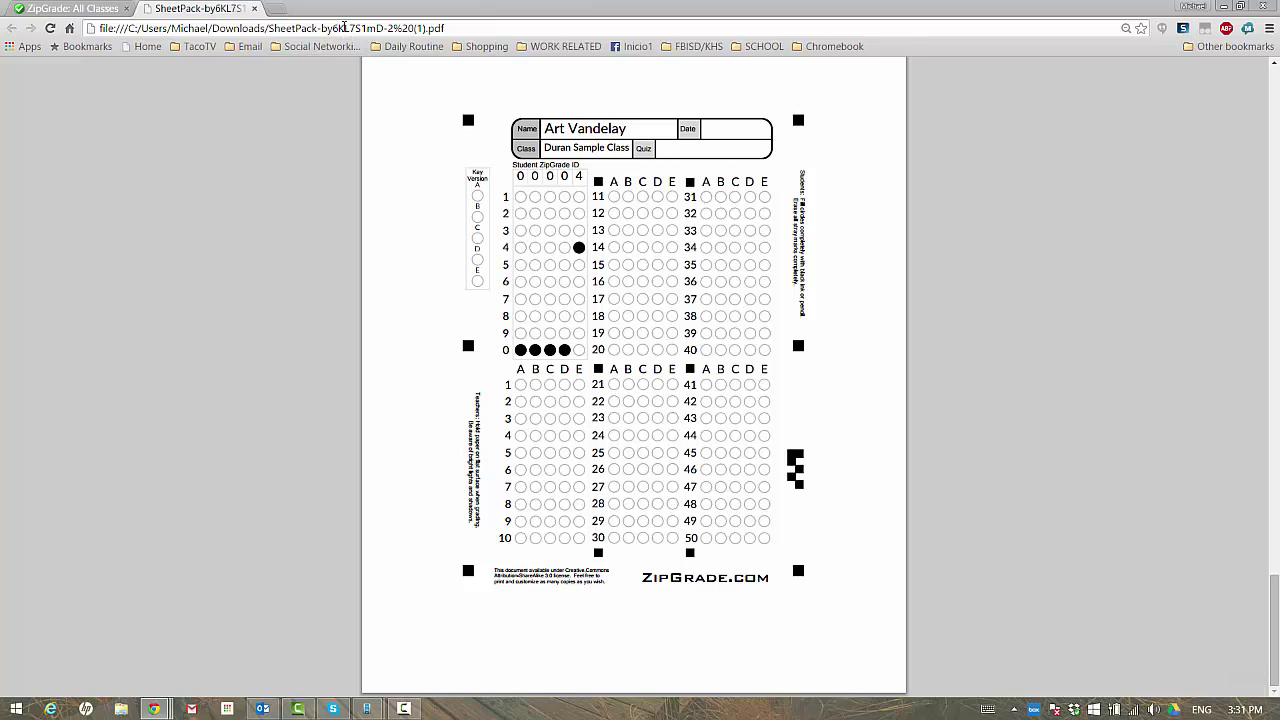
pyautogui.click(255, 9)
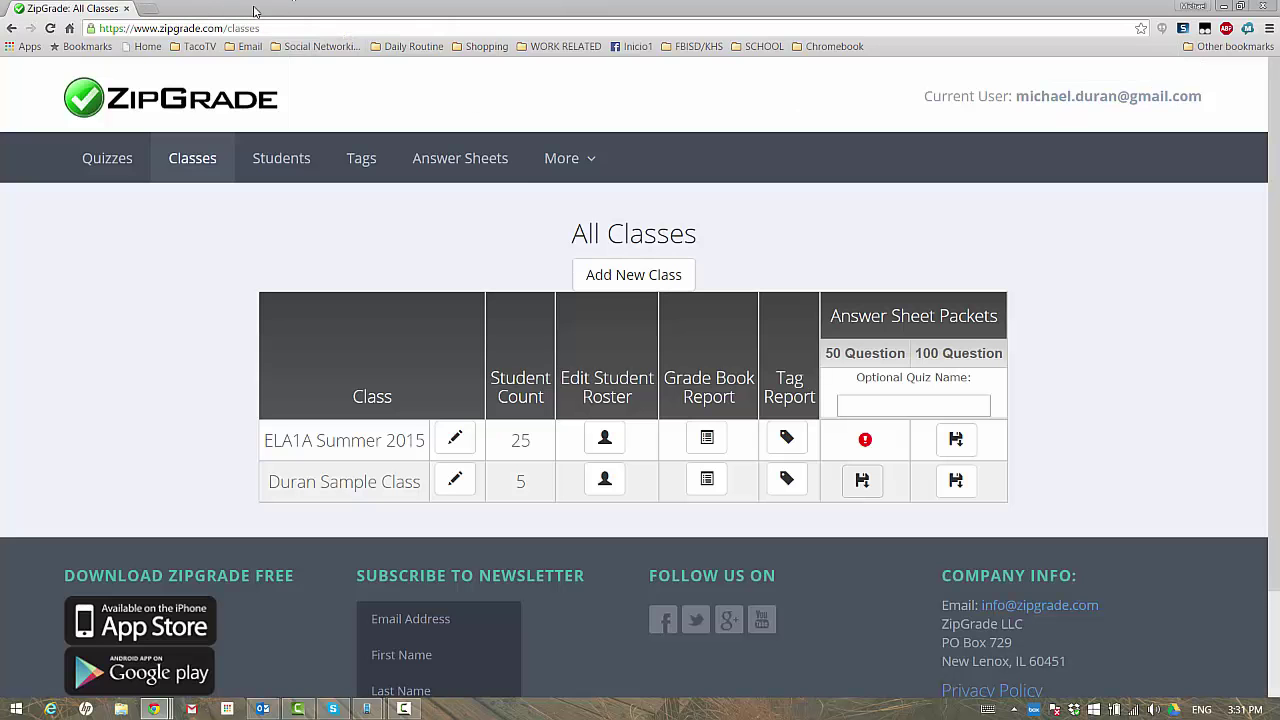
# Return to the mirrored phone's ZipGrade app and reopen Quiz 150705 from the quiz list.
pyautogui.click(1224, 13)
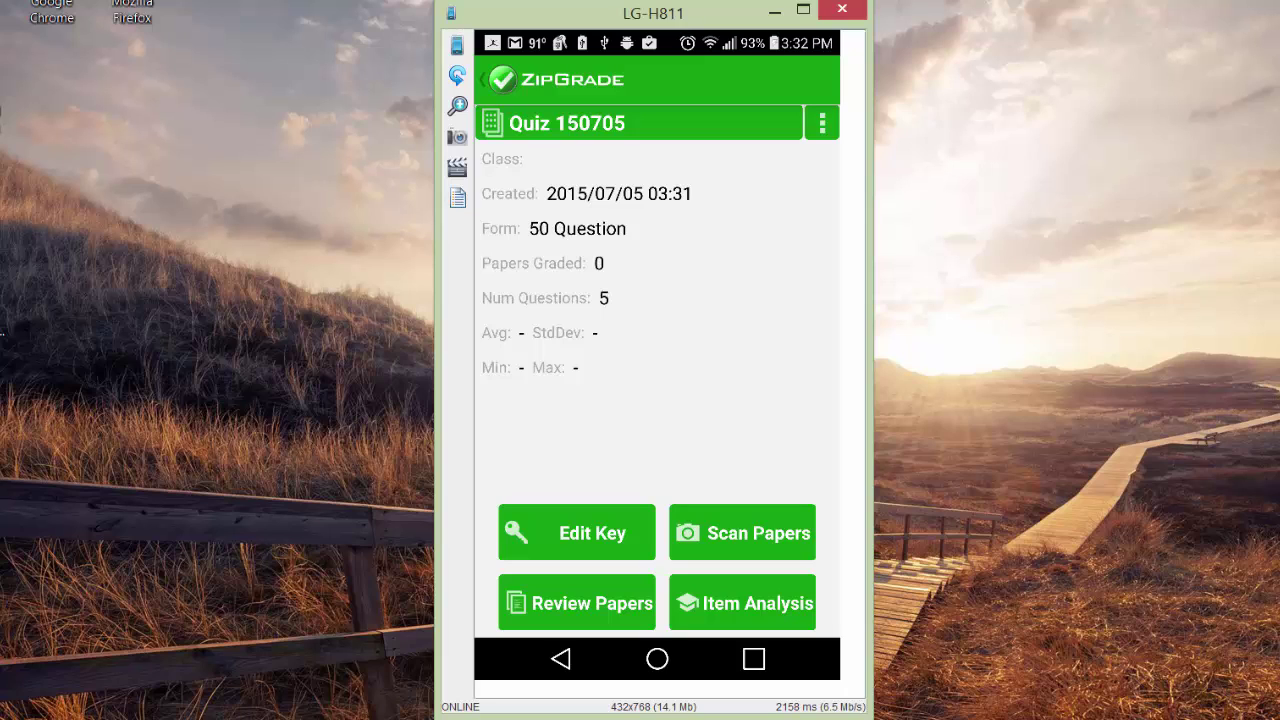
pyautogui.click(560, 658)
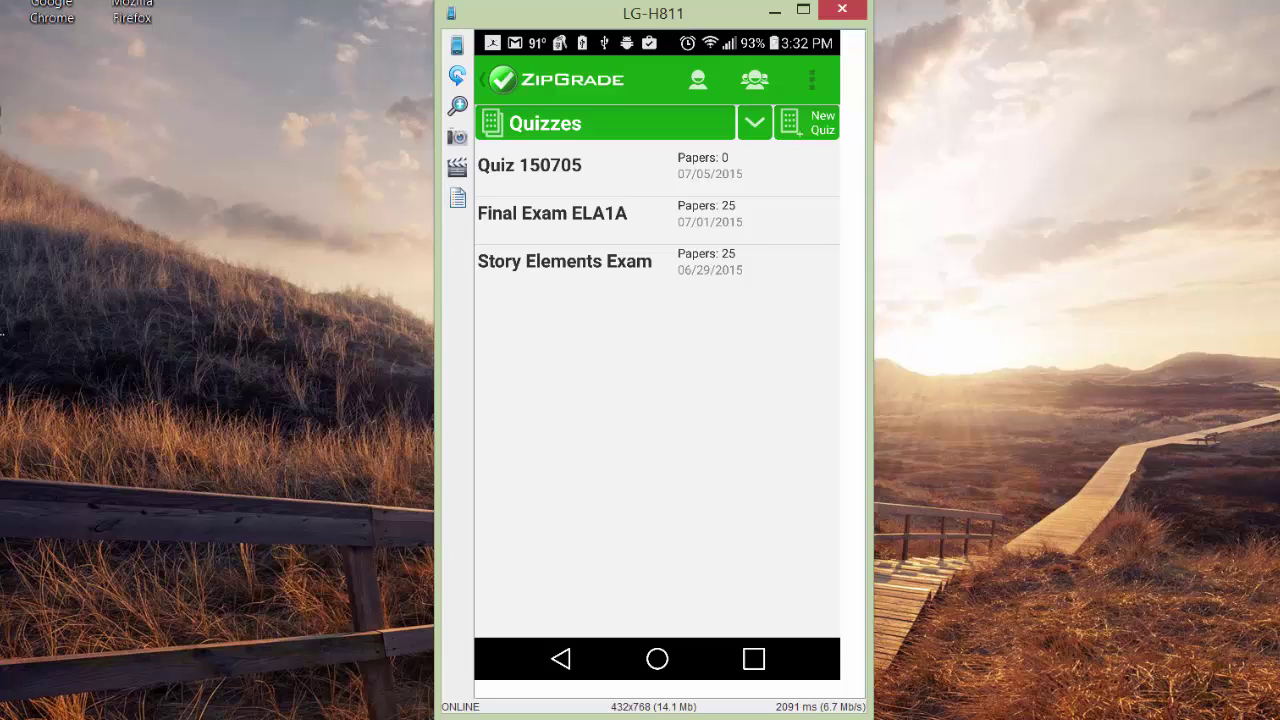
pyautogui.click(529, 165)
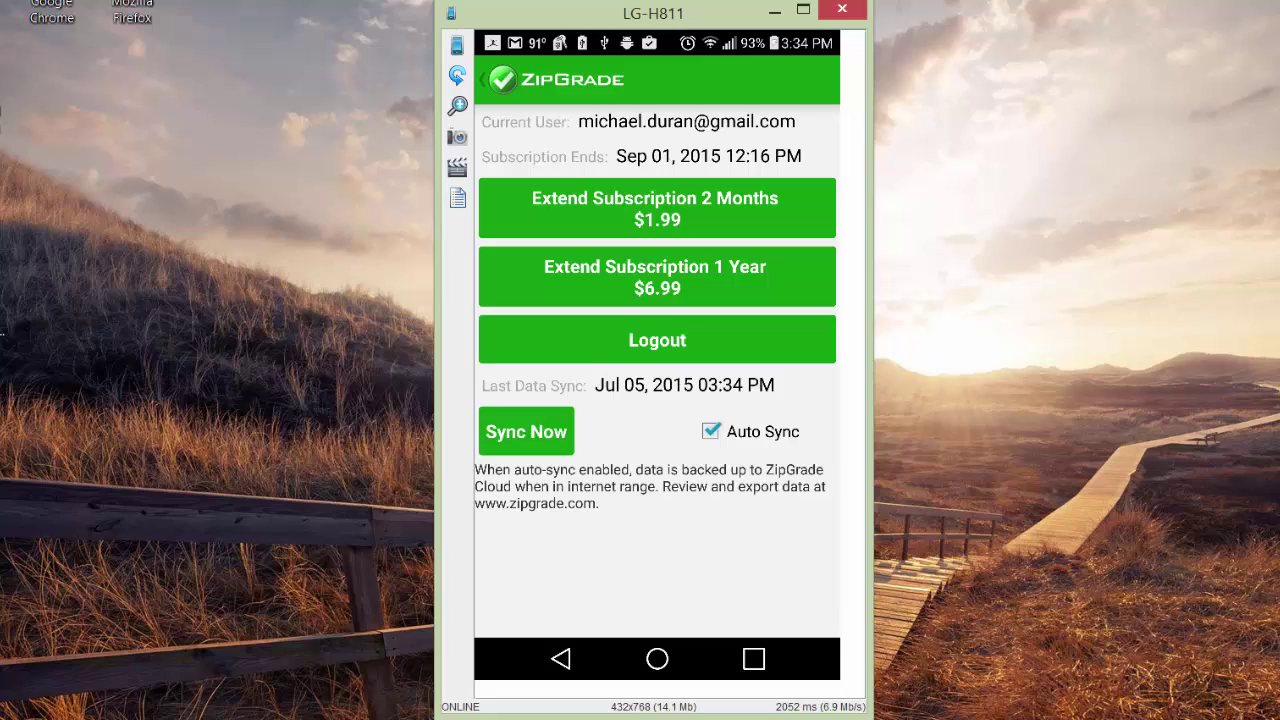
# Switch to the ZipGrade website in Chrome and open the results page of Quiz 150705.
pyautogui.hotkey('alt', 'Tab')
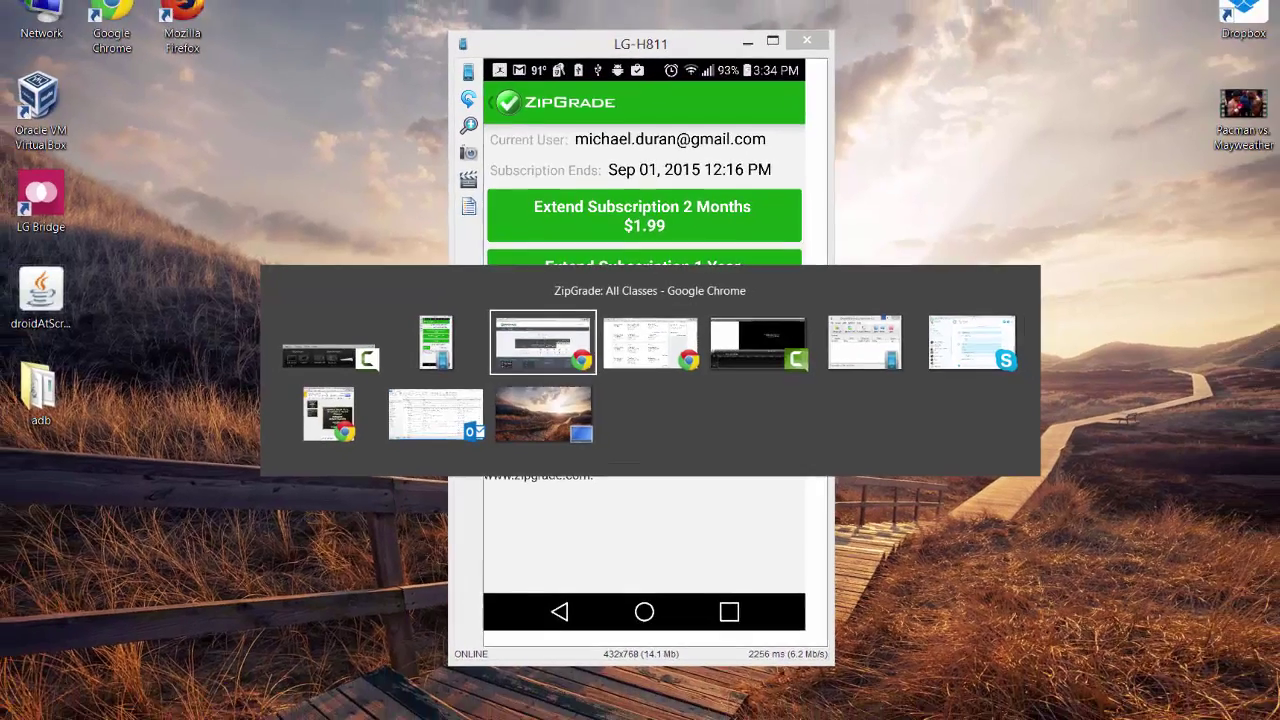
pyautogui.press('Tab')
pyautogui.press('Tab')
pyautogui.press('Tab')
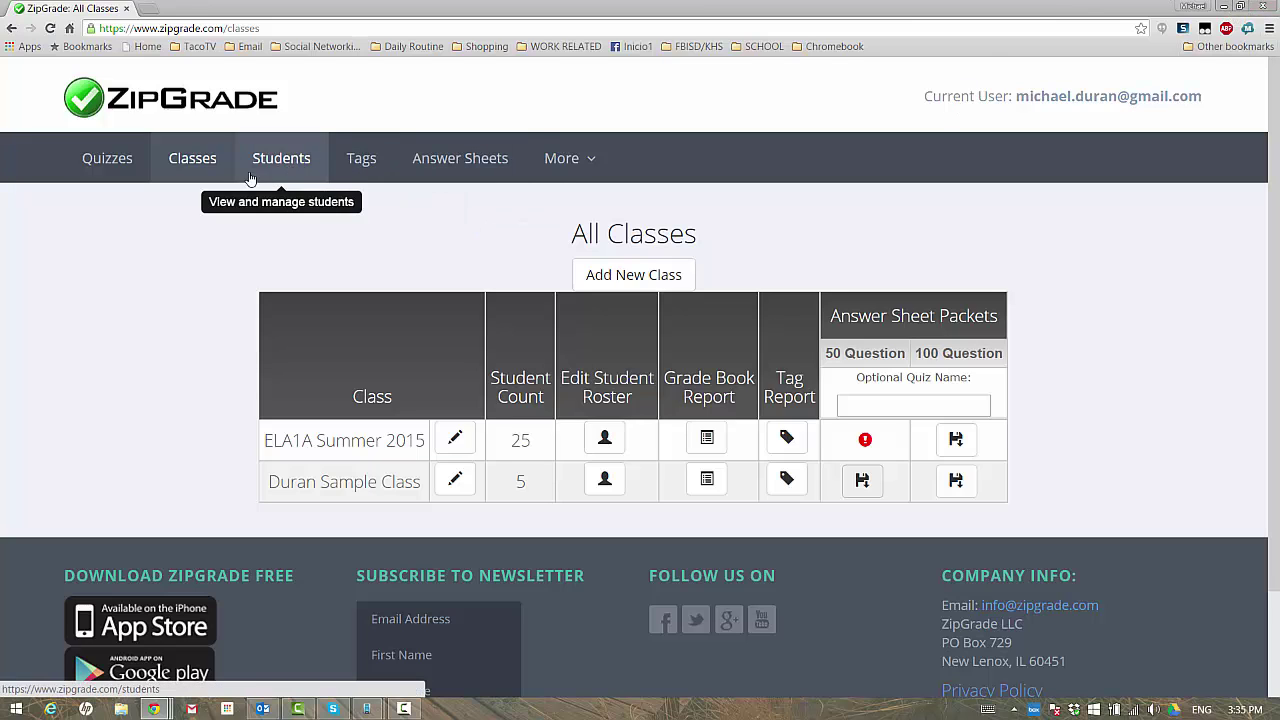
pyautogui.click(117, 157)
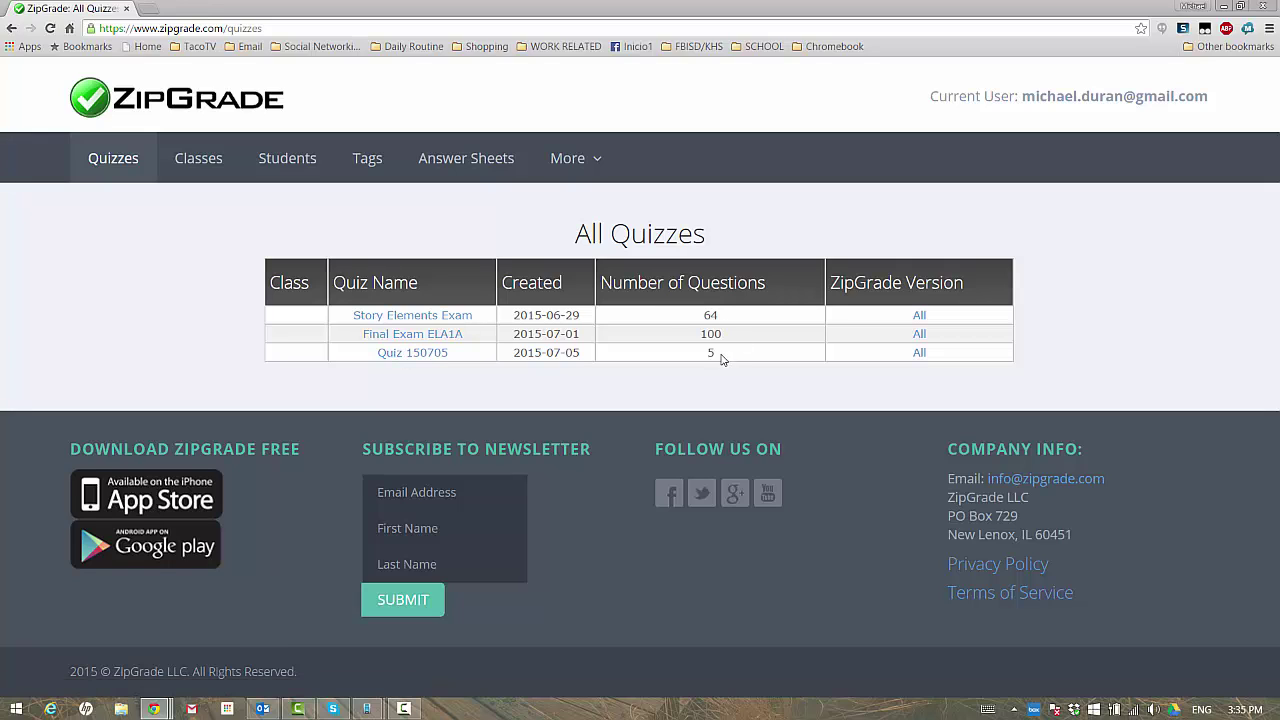
pyautogui.click(401, 356)
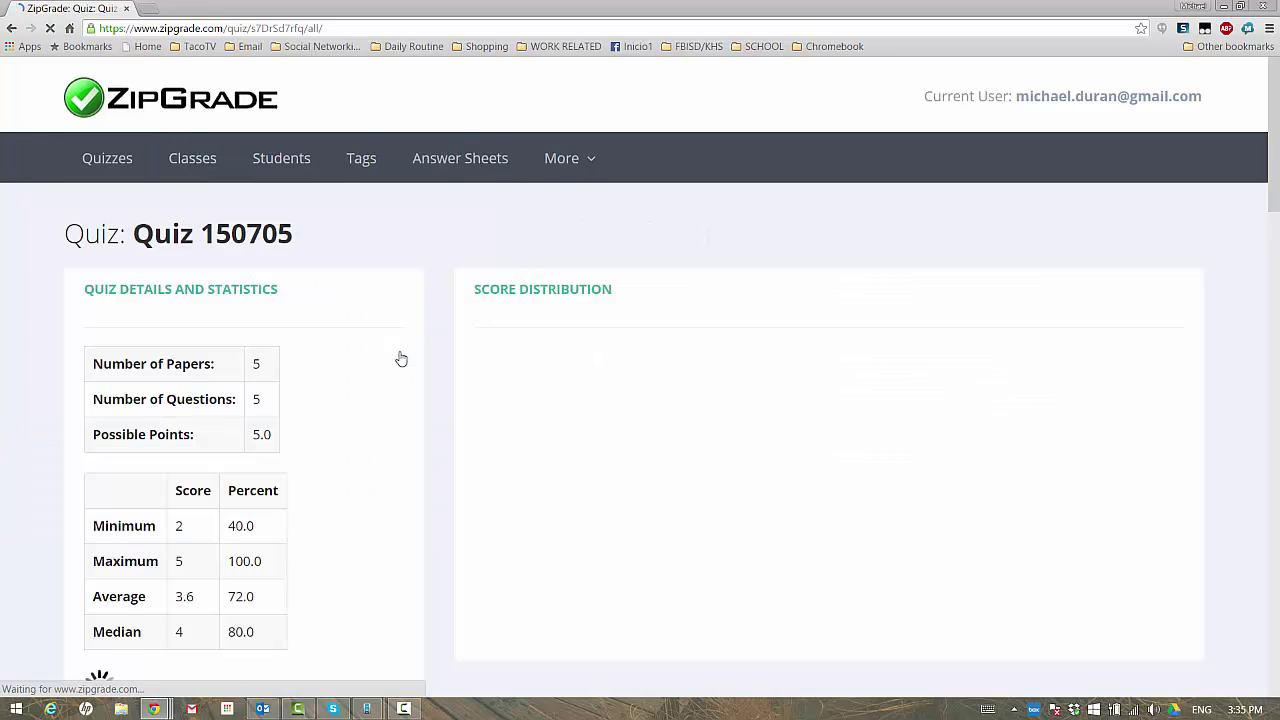
# Examine the quiz statistics, score distribution, export options, item analysis and graded papers of Quiz 150705.
pyautogui.scroll(-3, 453, 517)
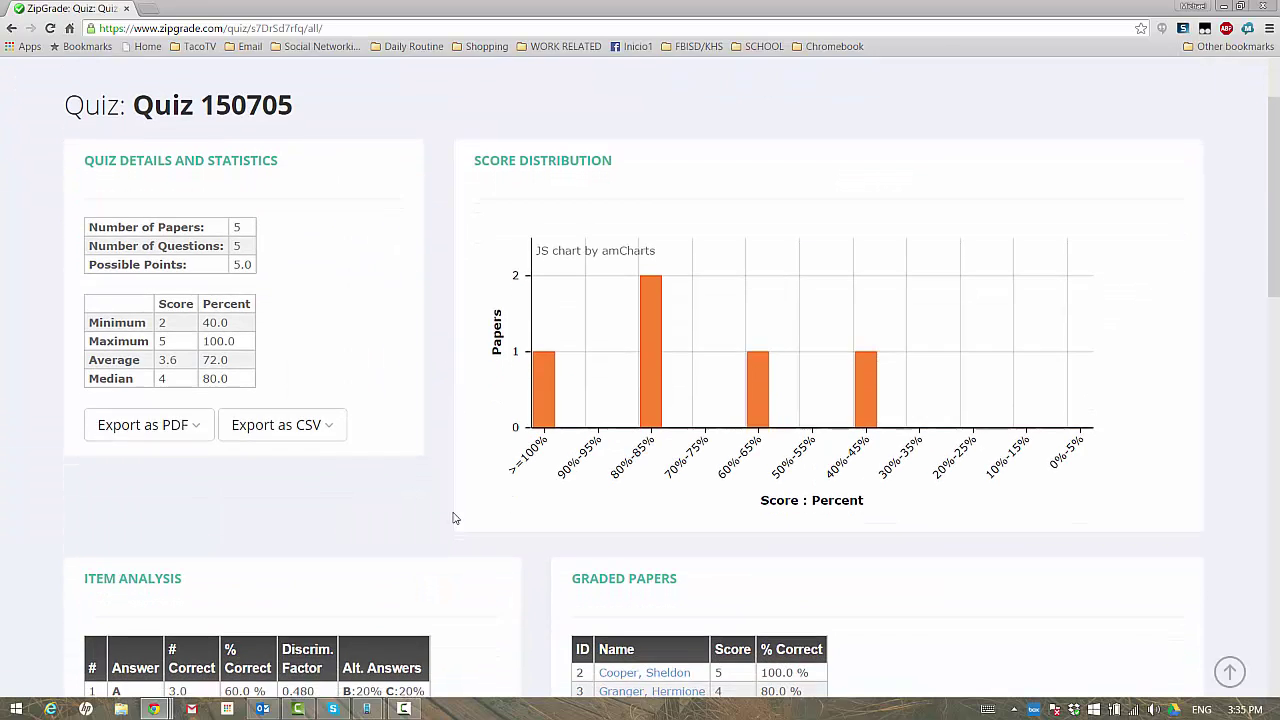
pyautogui.scroll(-1, 451, 517)
pyautogui.scroll(2, 451, 517)
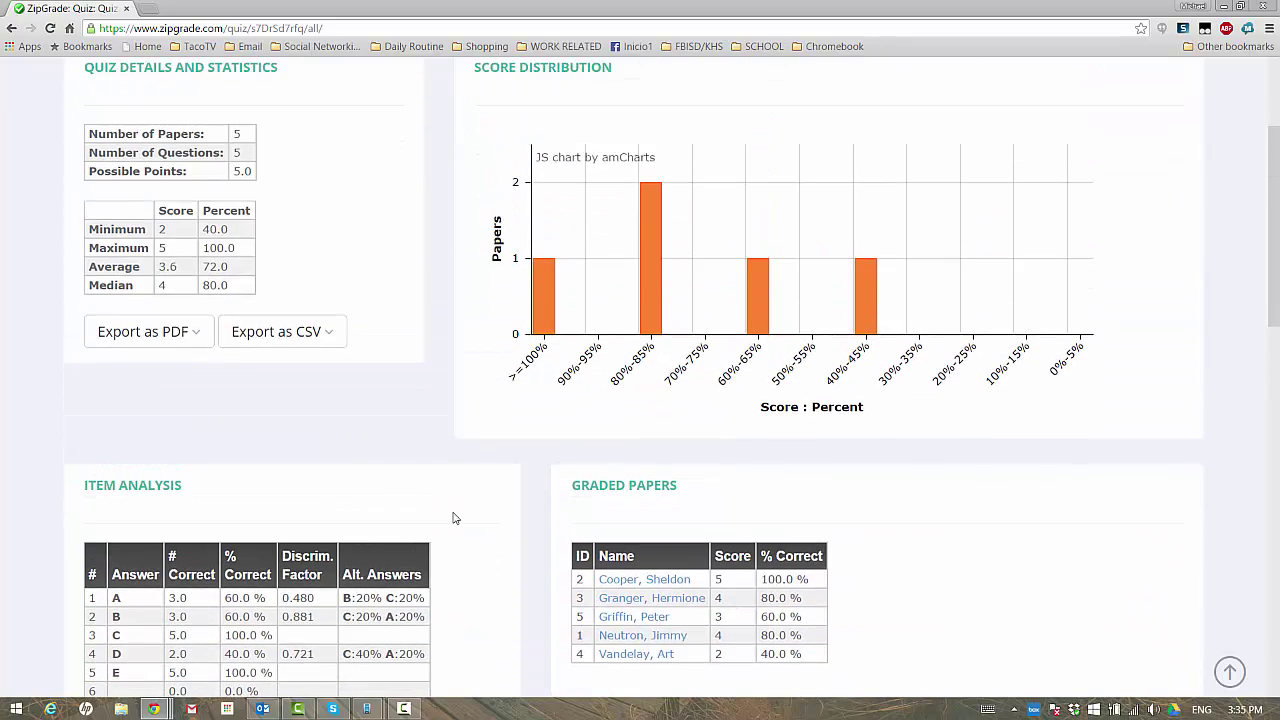
pyautogui.scroll(-2, 451, 517)
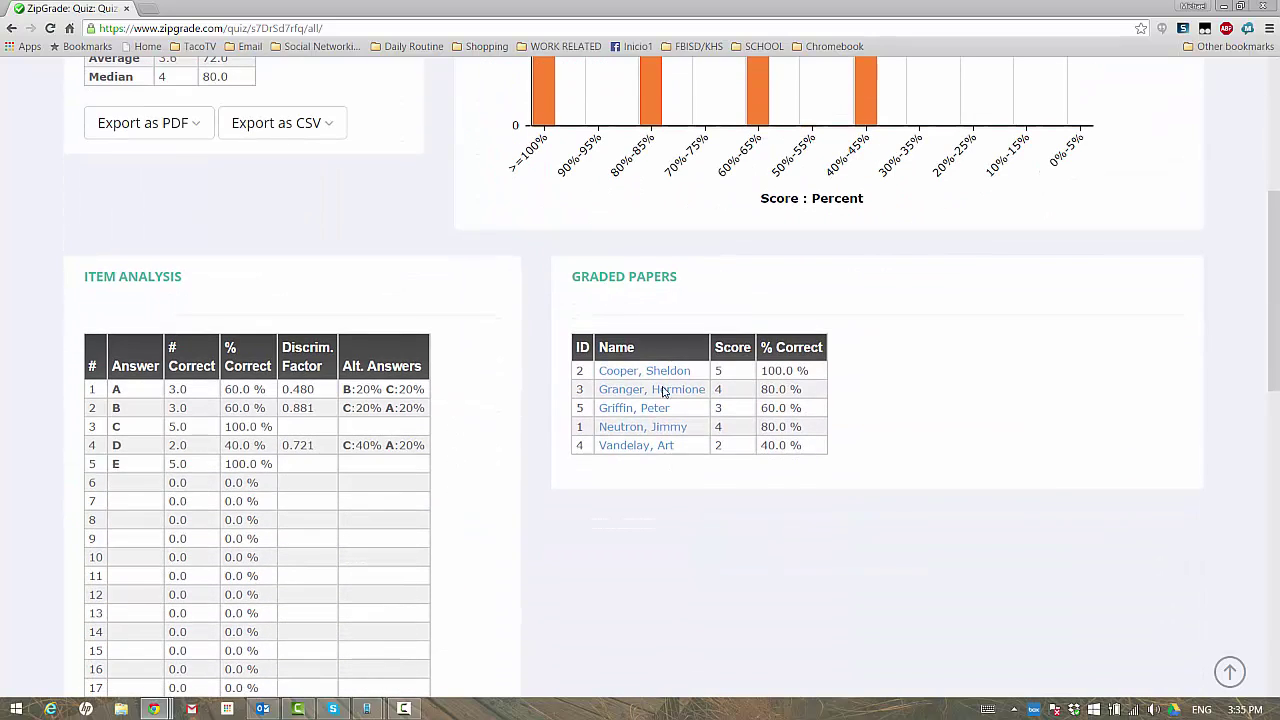
pyautogui.scroll(-1, 354, 551)
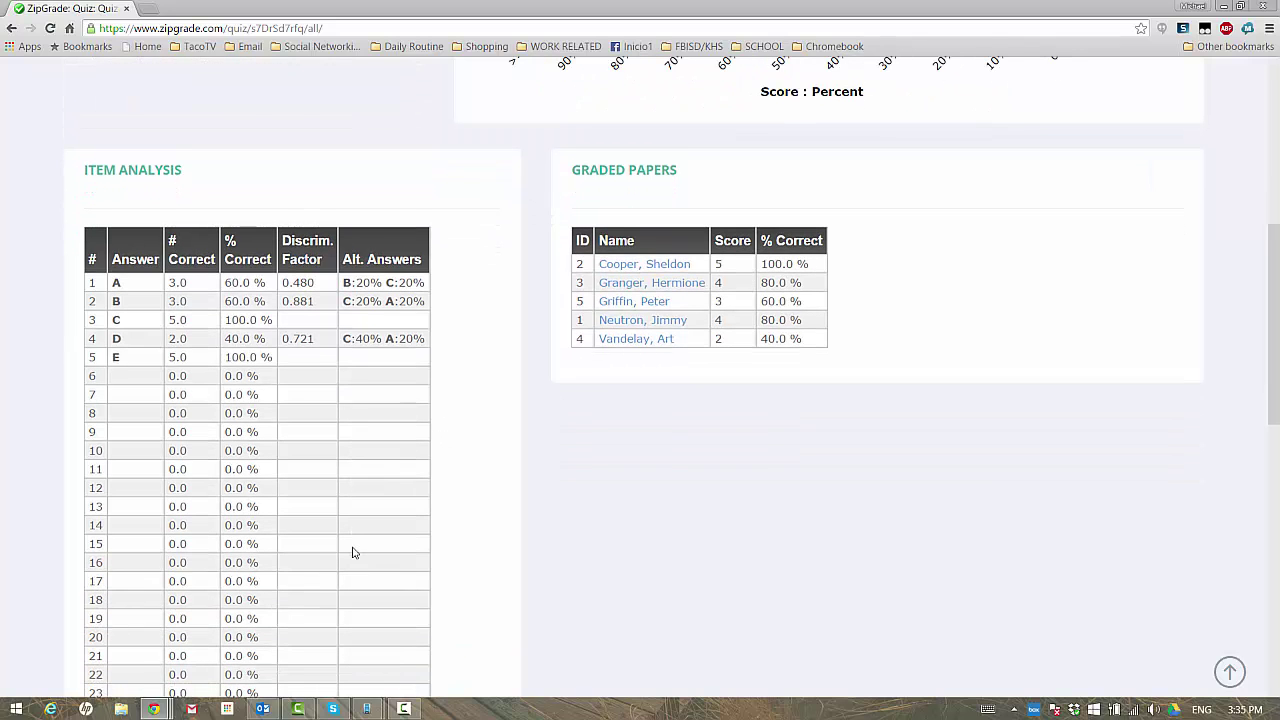
pyautogui.scroll(2, 352, 552)
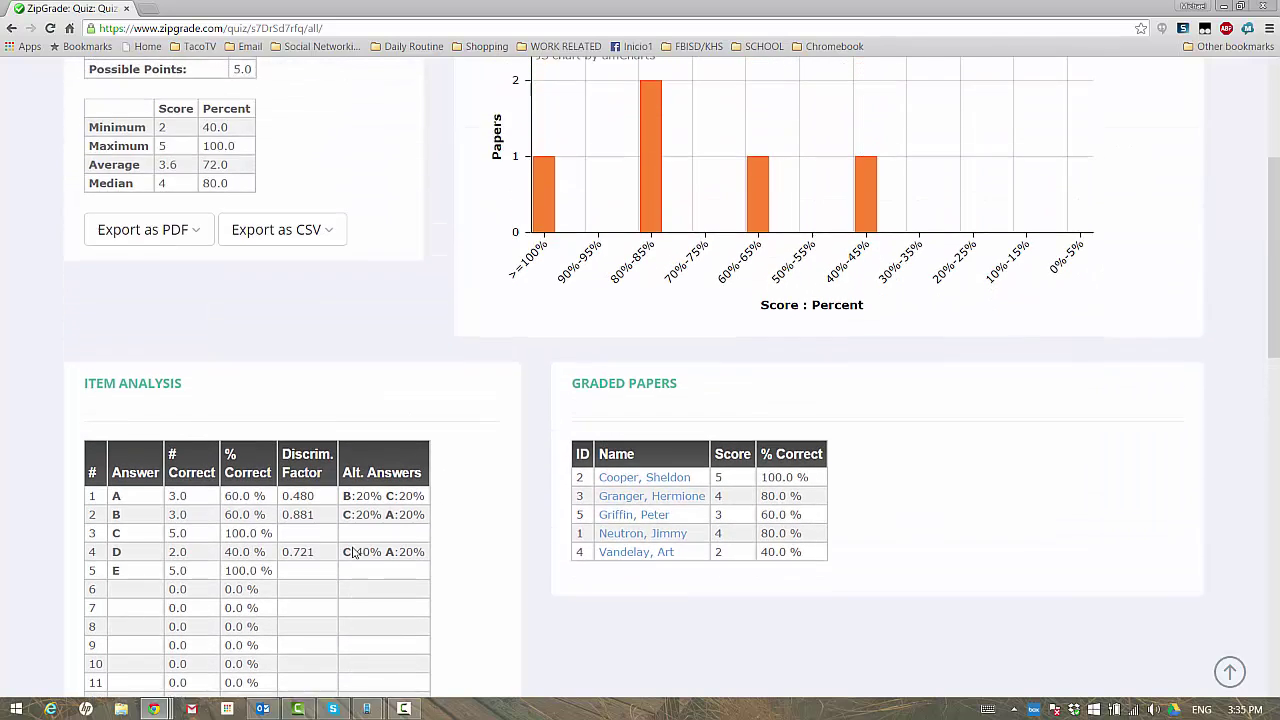
pyautogui.scroll(1, 303, 392)
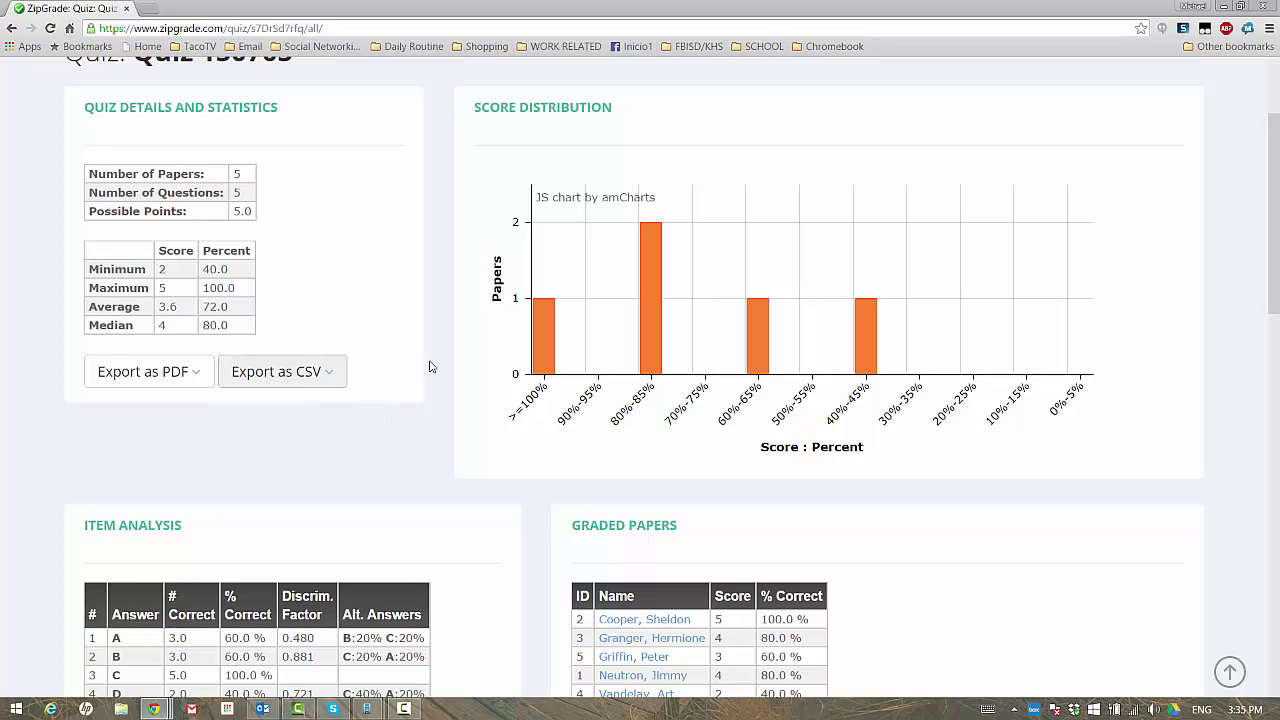
pyautogui.scroll(3, 496, 410)
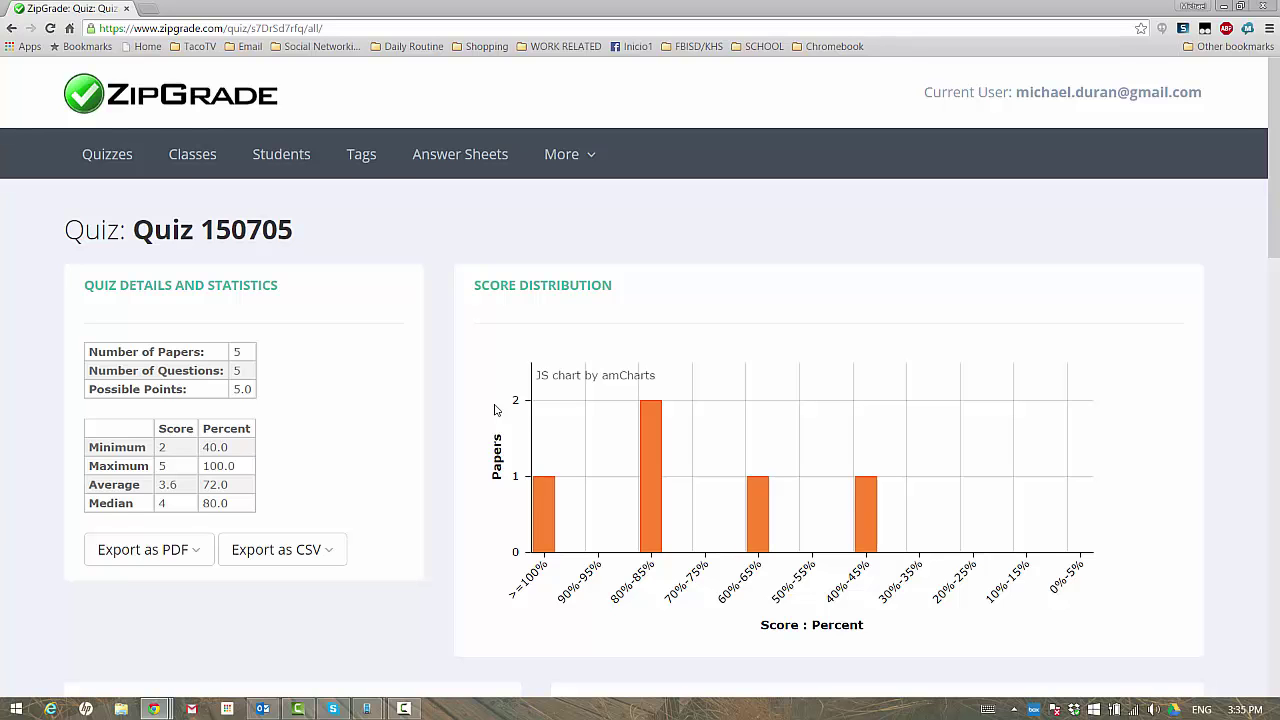
pyautogui.scroll(-4, 496, 410)
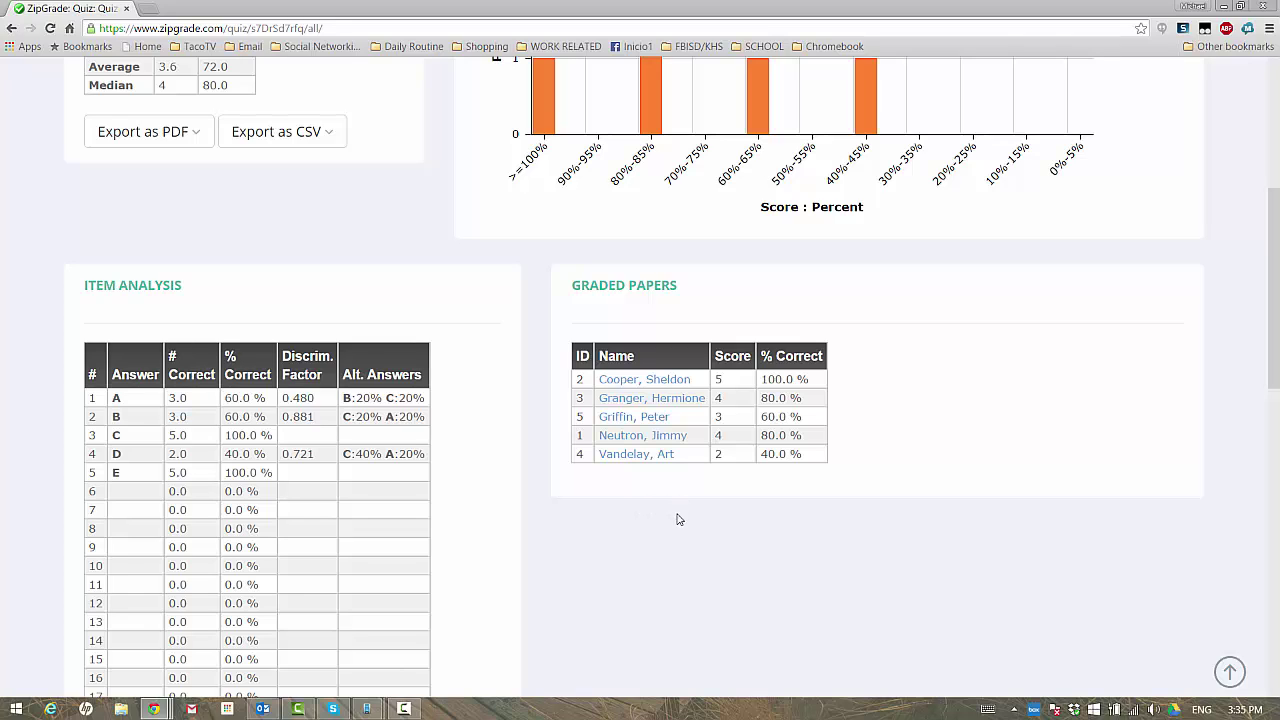
pyautogui.scroll(2, 677, 519)
pyautogui.scroll(2, 677, 527)
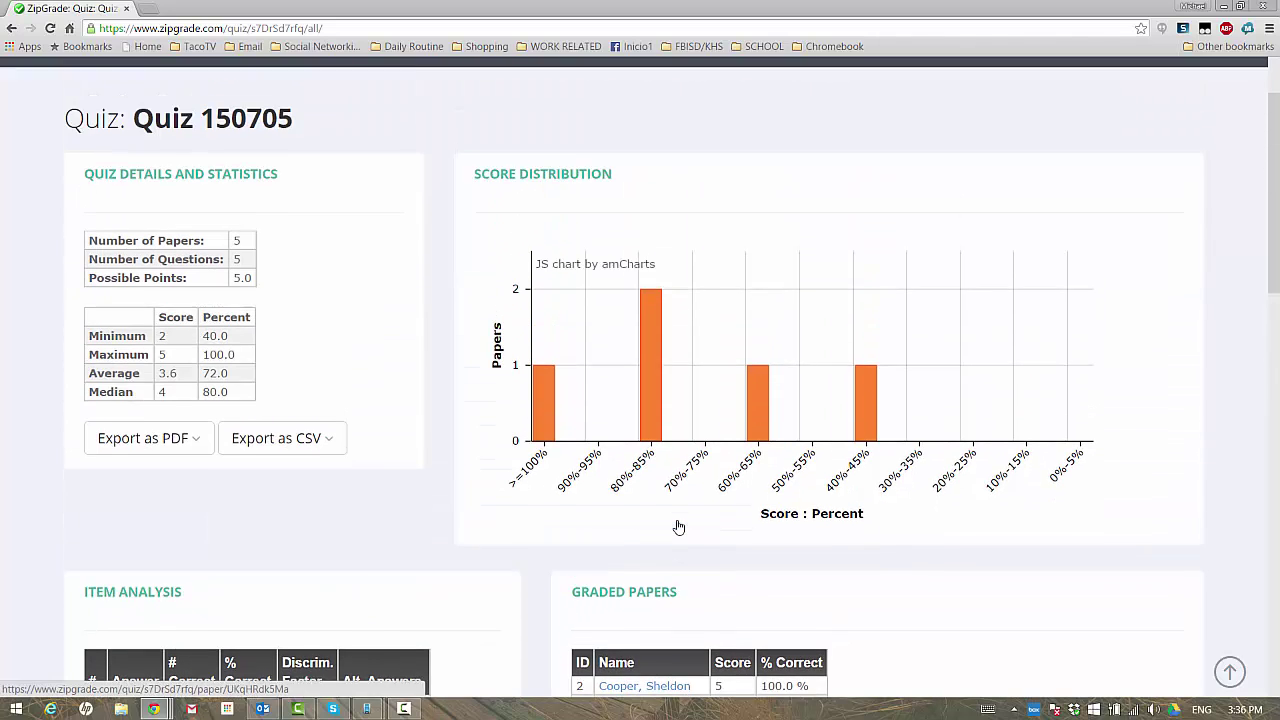